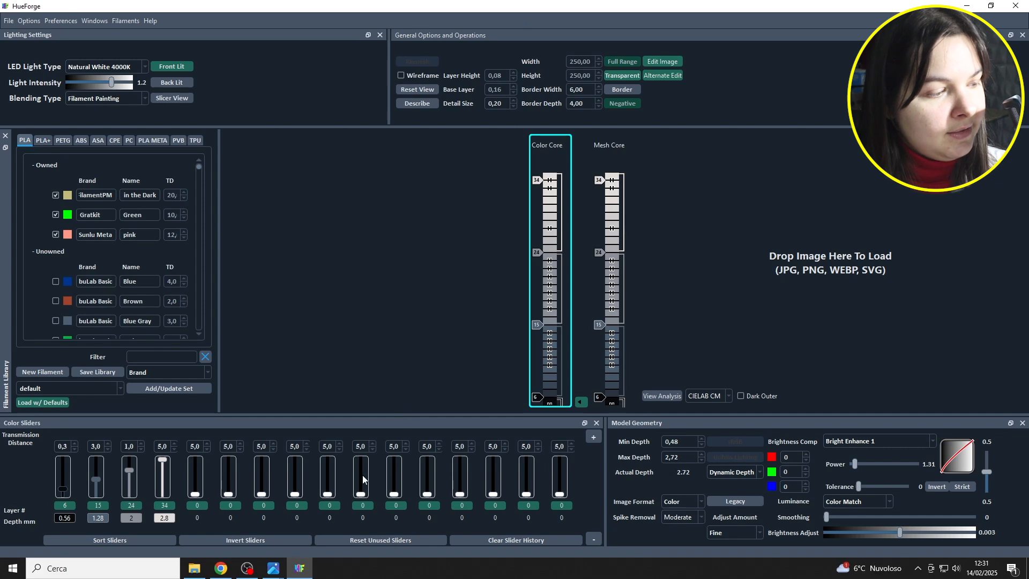
Load the cat eyes-and-grin image from File Explorer into the image area and make the Mesh Core active.
{"action": "left_click", "coordinate": [193, 569]}
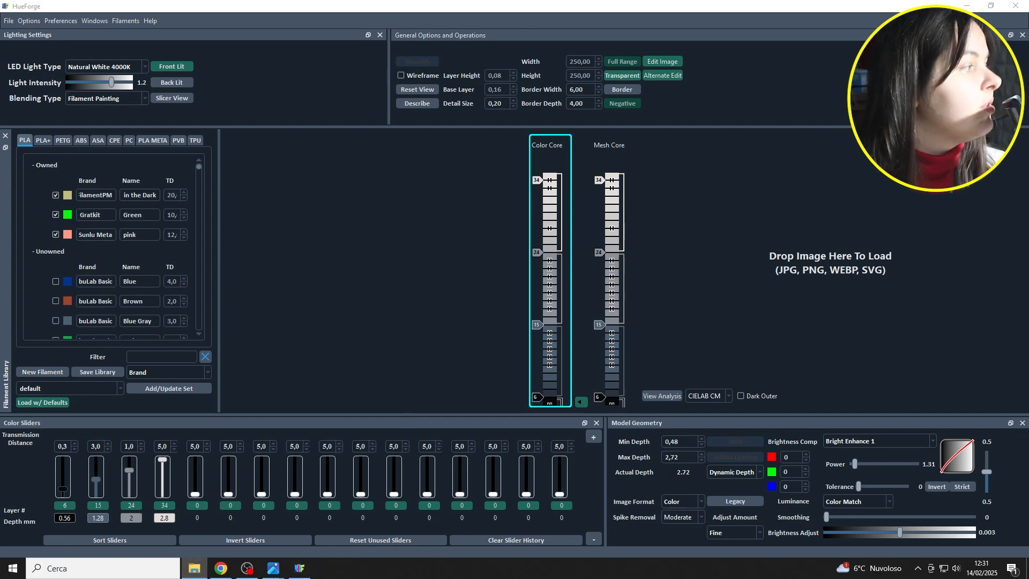
{"action": "left_click_drag", "start_coordinate": [2, 287], "coordinate": [866, 250]}
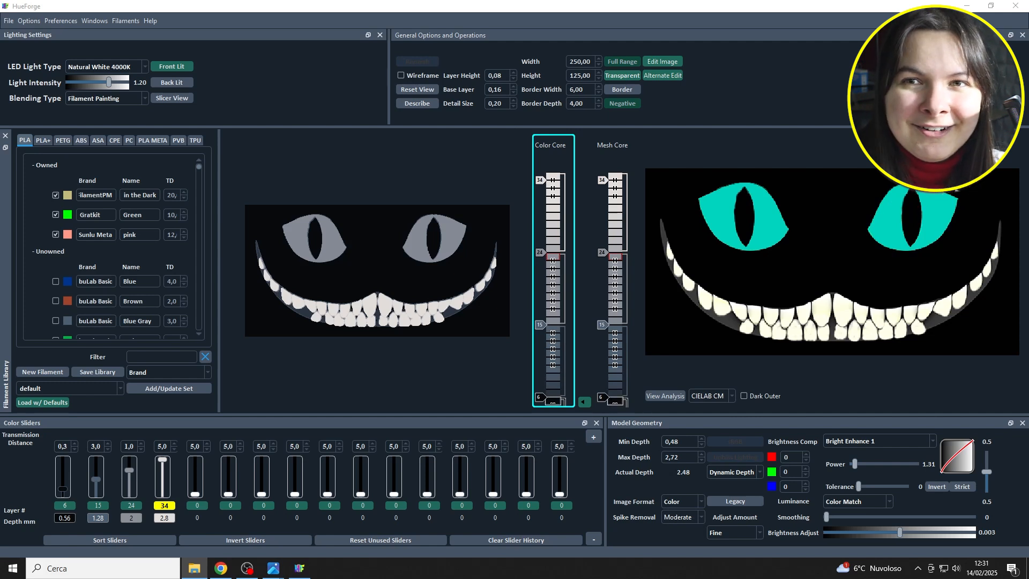
{"action": "left_click", "coordinate": [584, 402]}
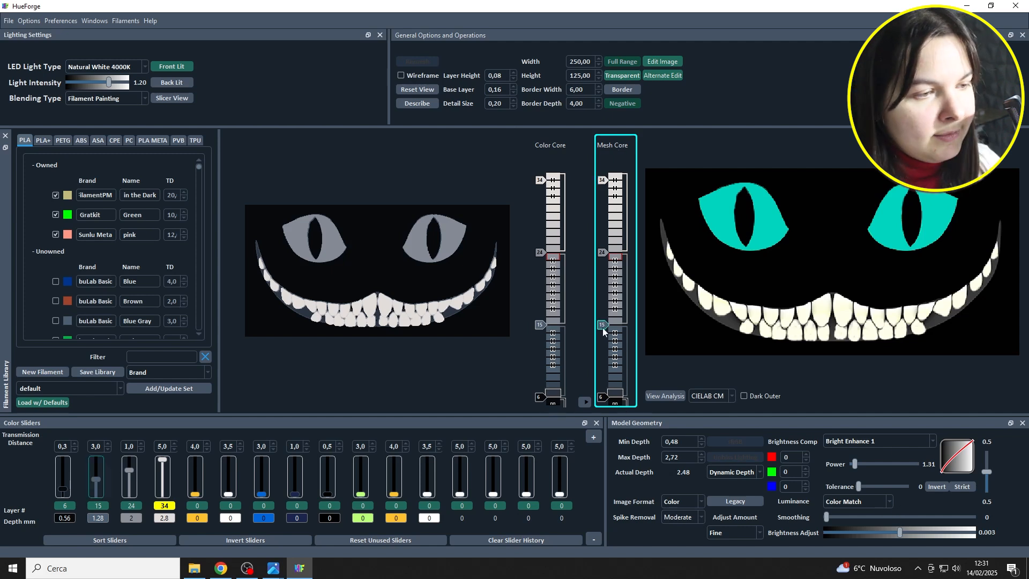
Disable the Mesh Core's layer 15 and 24 sliders and assign PLA+ Black to layer 6, White to 34, Silver to 20 and Teal to 28.
{"action": "left_click_drag", "start_coordinate": [601, 327], "coordinate": [596, 247]}
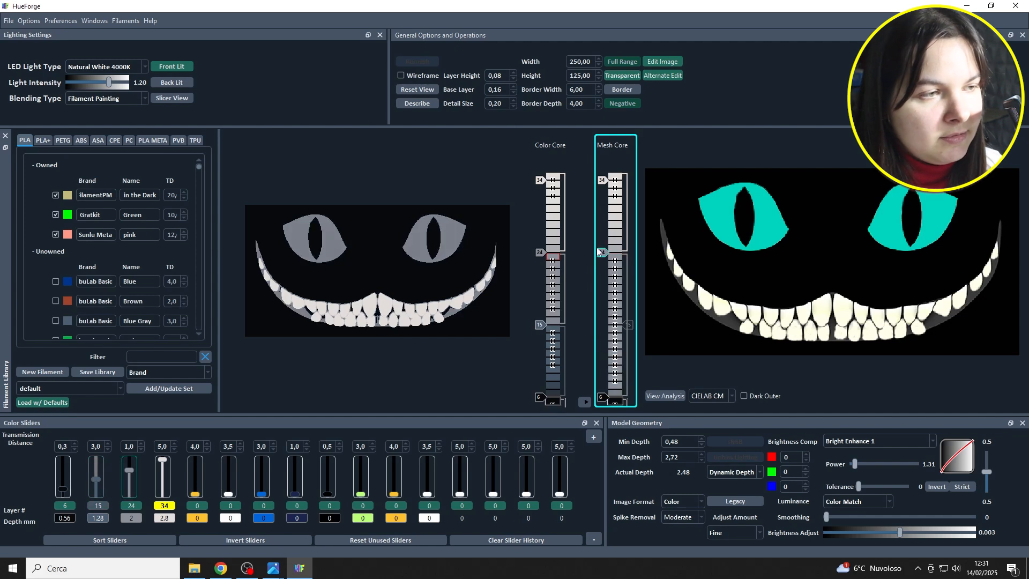
{"action": "left_click", "coordinate": [43, 140]}
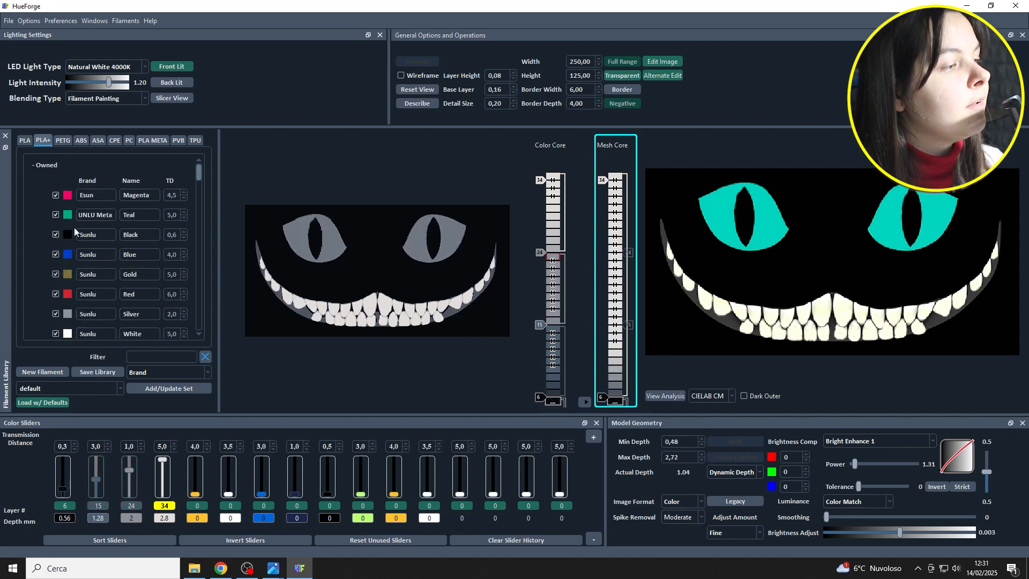
{"action": "mouse_move", "coordinate": [67, 234]}
{"action": "left_mouse_down"}
{"action": "mouse_move", "coordinate": [611, 373]}
{"action": "mouse_move", "coordinate": [603, 397]}
{"action": "left_mouse_up"}
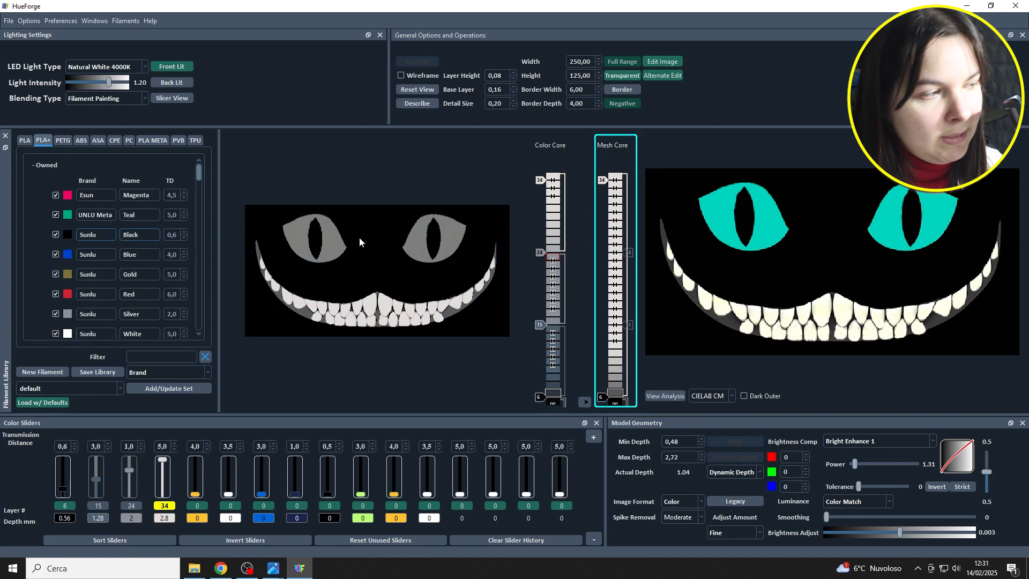
{"action": "left_click_drag", "start_coordinate": [68, 334], "coordinate": [603, 181]}
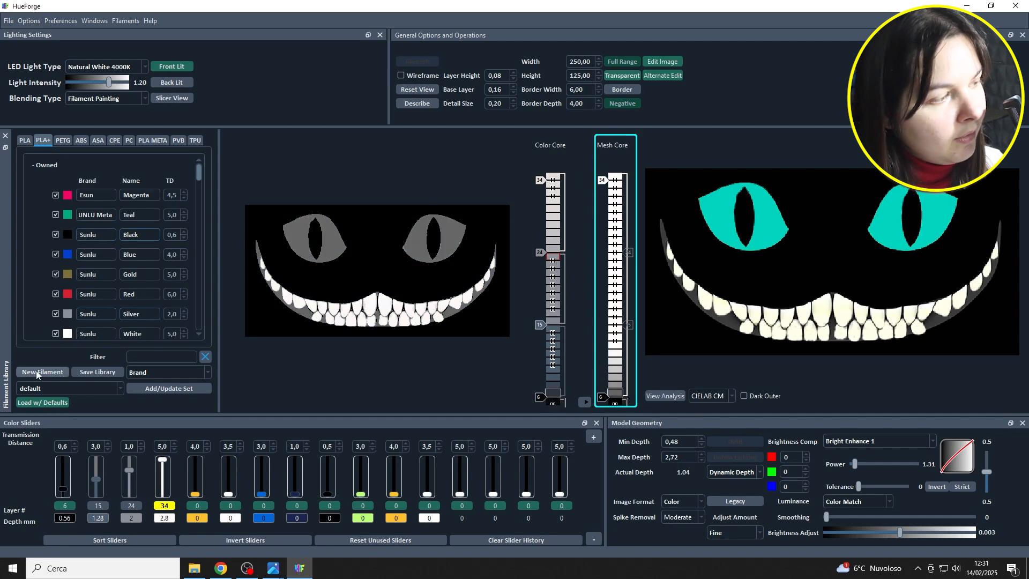
{"action": "left_click_drag", "start_coordinate": [67, 318], "coordinate": [615, 284]}
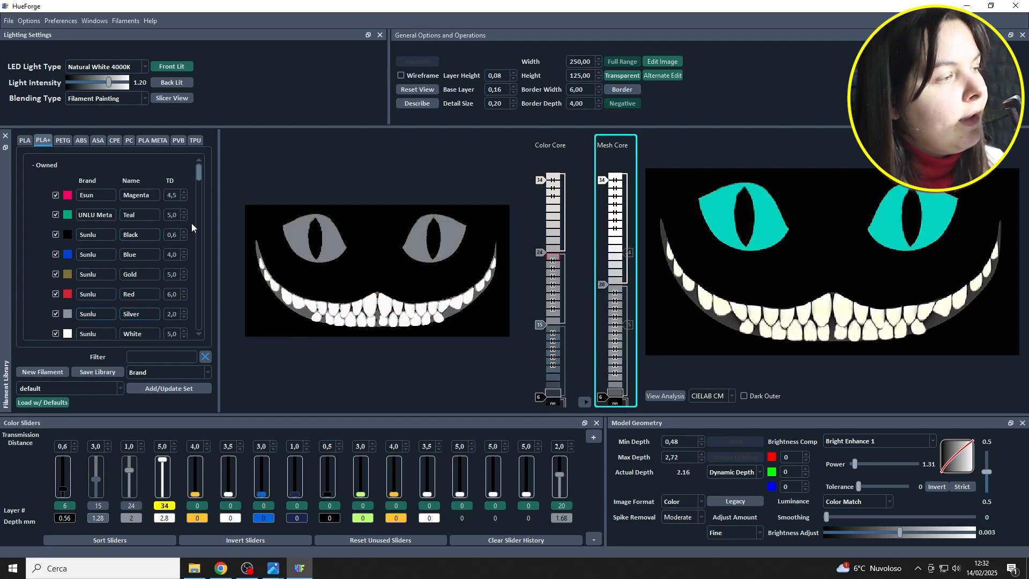
{"action": "left_click_drag", "start_coordinate": [69, 215], "coordinate": [609, 225]}
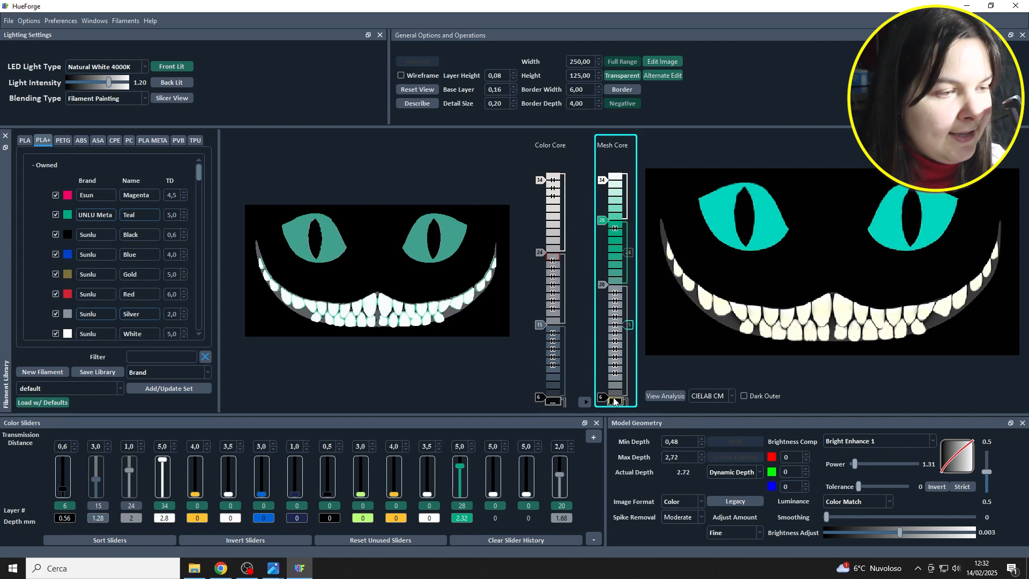
Rearrange the Mesh Core filaments with black on layer 7, silver on 13, white on 25 and teal on 34.
{"action": "mouse_move", "coordinate": [658, 356]}
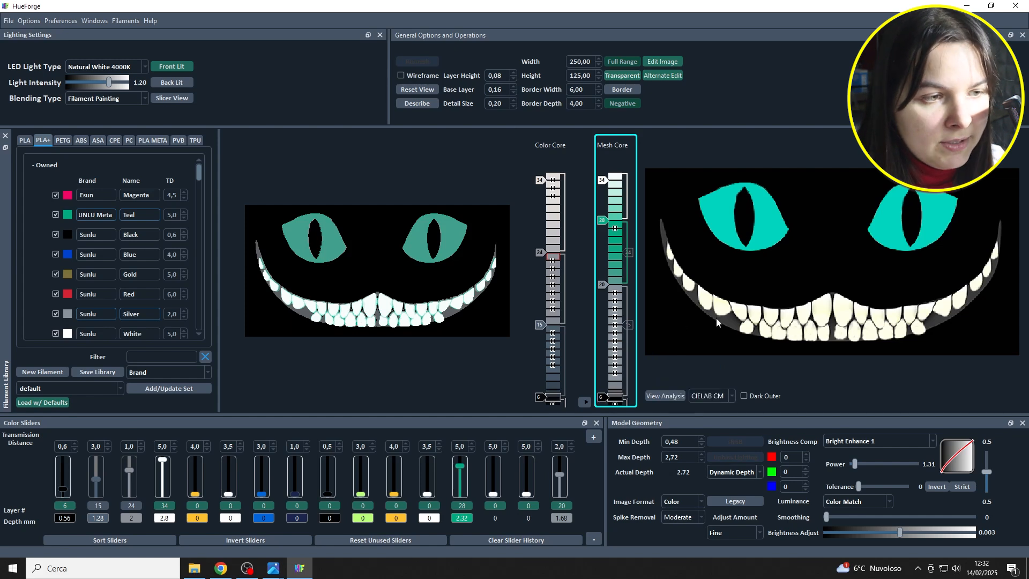
{"action": "left_click_drag", "start_coordinate": [599, 397], "coordinate": [602, 391]}
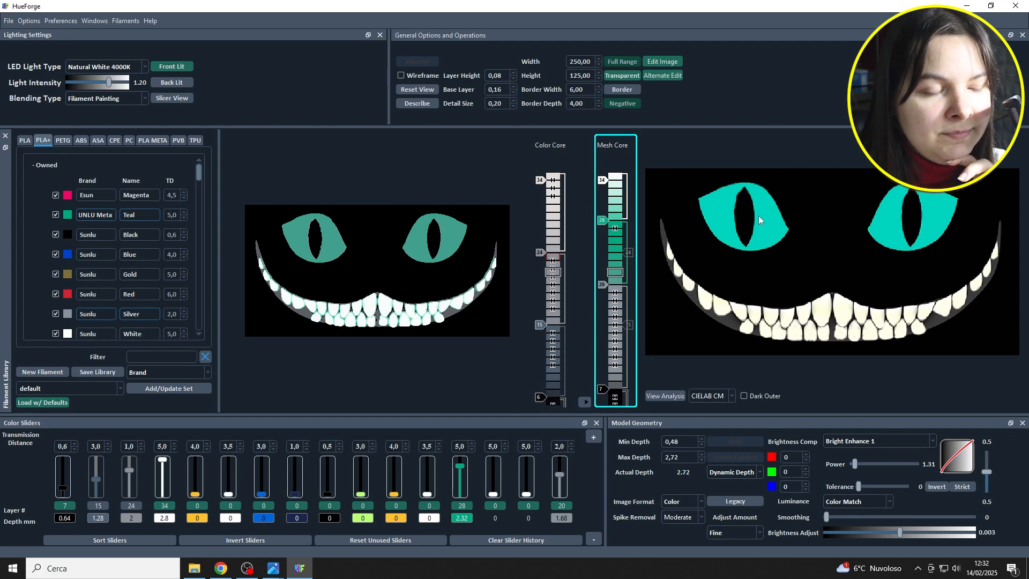
{"action": "mouse_move", "coordinate": [758, 217]}
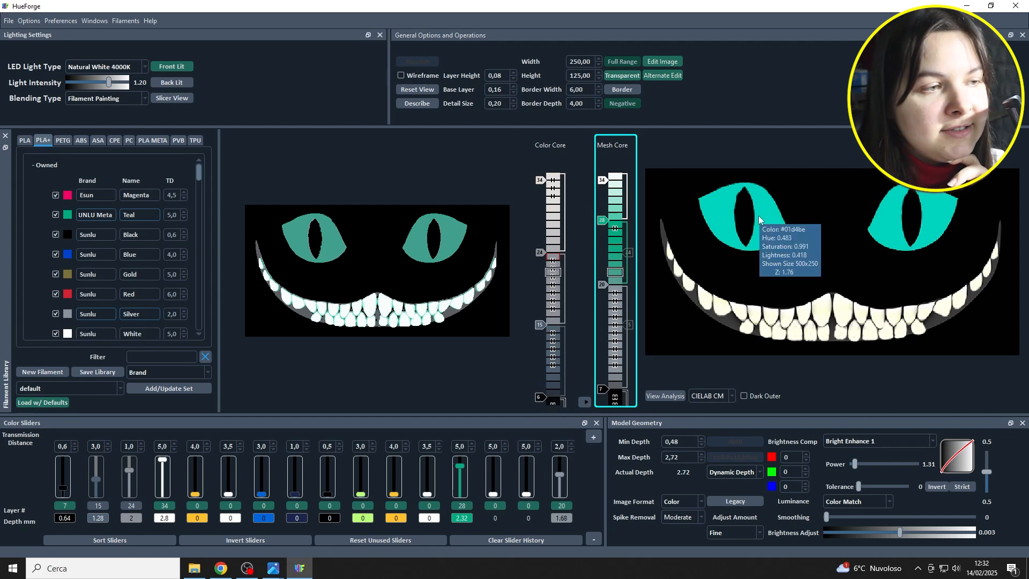
{"action": "left_click_drag", "start_coordinate": [602, 220], "coordinate": [602, 171]}
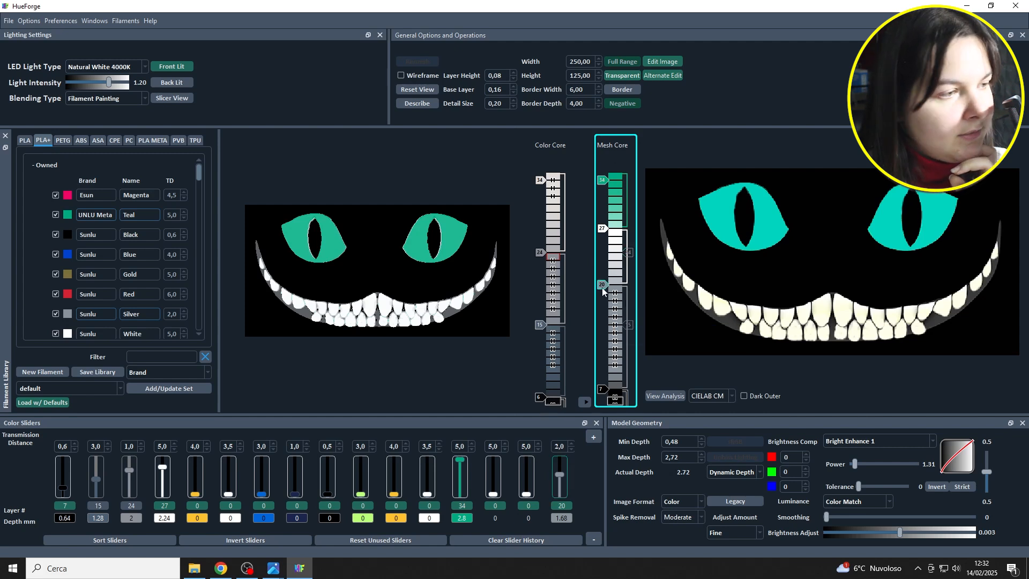
{"action": "left_click_drag", "start_coordinate": [602, 287], "coordinate": [605, 316]}
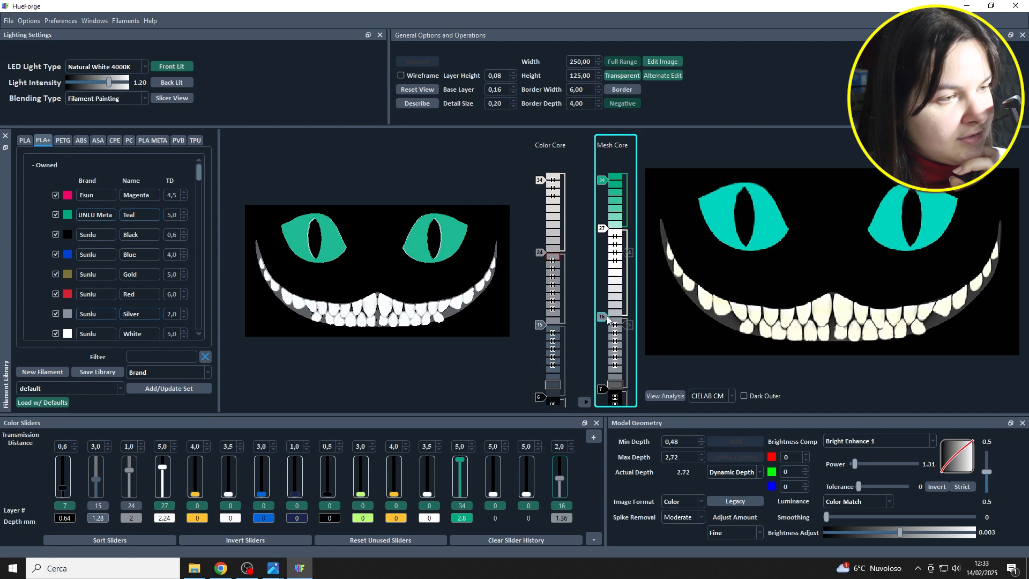
{"action": "left_click_drag", "start_coordinate": [602, 229], "coordinate": [590, 251]}
{"action": "left_click_drag", "start_coordinate": [598, 314], "coordinate": [604, 337]}
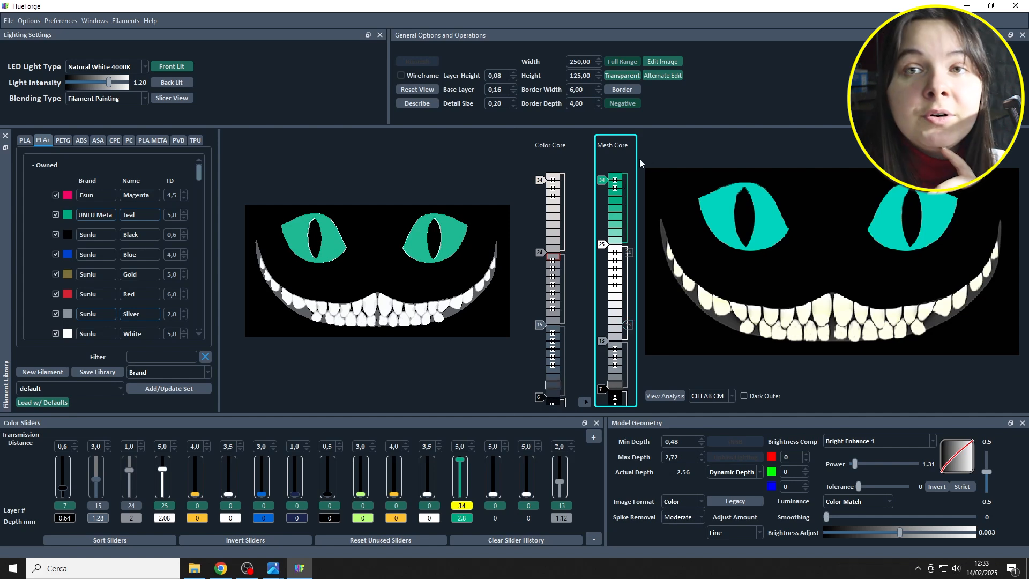
In the Color Core, assign Sunlu Blue to layer 34, White to 30 and Silver to 24, and disable the layer 15 slider.
{"action": "left_click", "coordinate": [588, 400]}
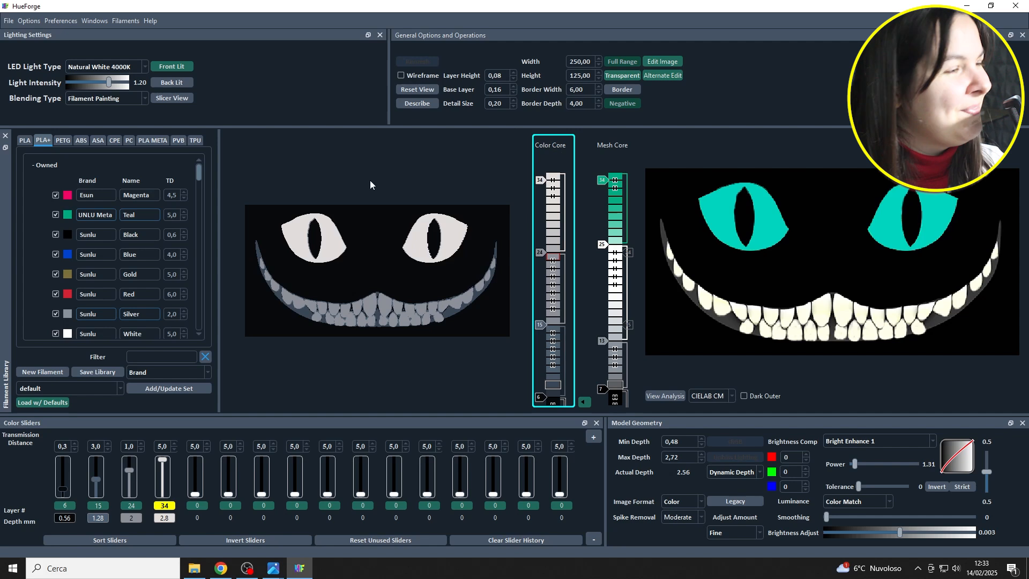
{"action": "mouse_move", "coordinate": [67, 255]}
{"action": "left_mouse_down"}
{"action": "mouse_move", "coordinate": [437, 245]}
{"action": "mouse_move", "coordinate": [555, 254]}
{"action": "mouse_move", "coordinate": [559, 305]}
{"action": "mouse_move", "coordinate": [555, 201]}
{"action": "mouse_move", "coordinate": [542, 214]}
{"action": "mouse_move", "coordinate": [565, 195]}
{"action": "mouse_move", "coordinate": [565, 169]}
{"action": "left_mouse_up"}
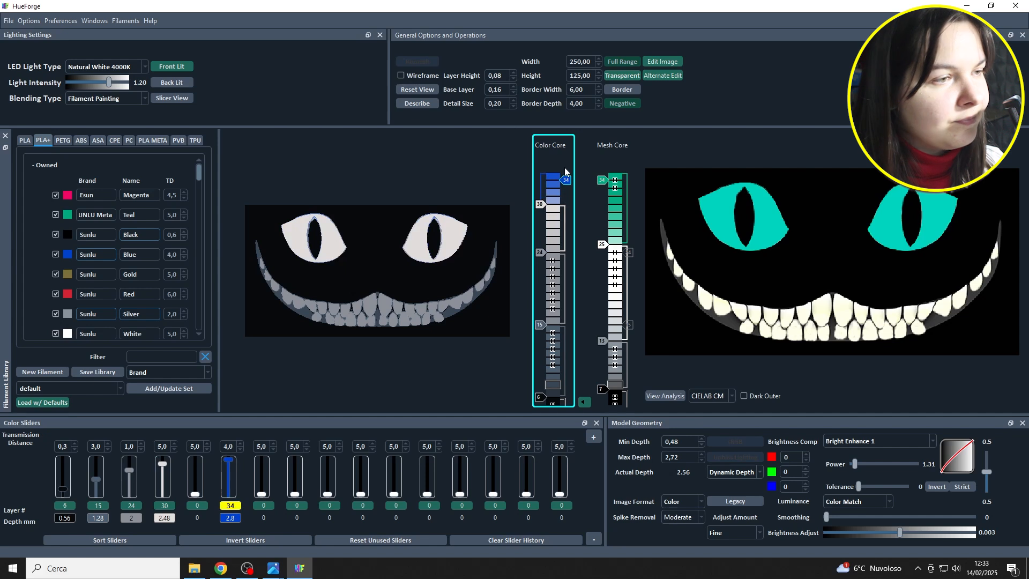
{"action": "left_click_drag", "start_coordinate": [68, 334], "coordinate": [545, 213]}
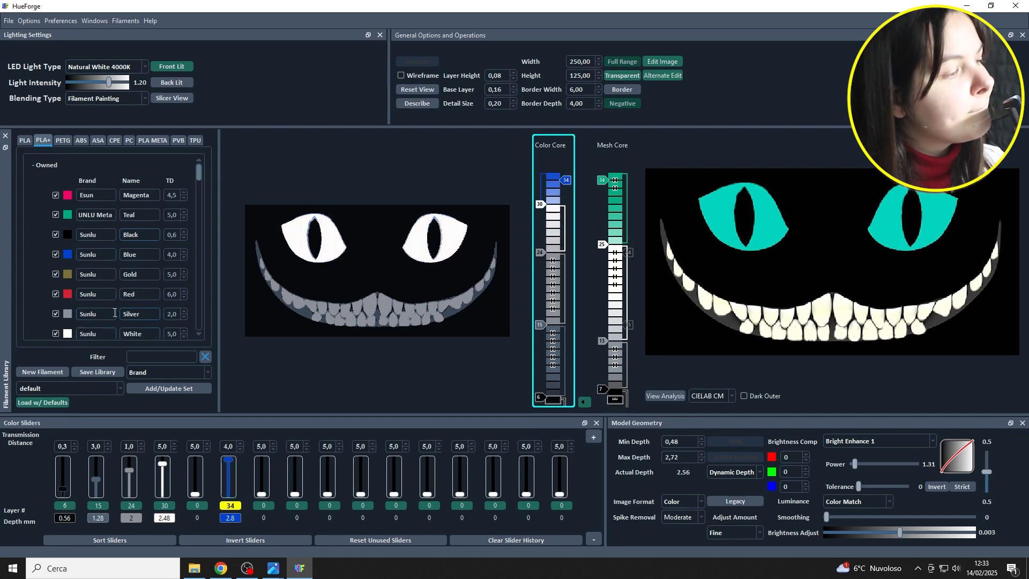
{"action": "left_click_drag", "start_coordinate": [68, 314], "coordinate": [540, 325]}
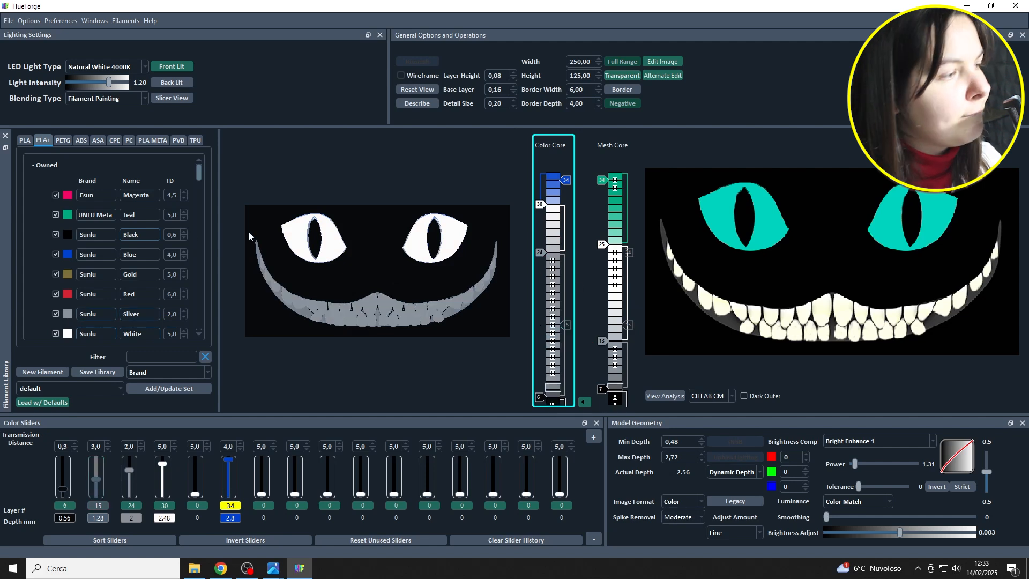
Match the Color Core to the Mesh Core with Sunlu Black on layer 7, silver on 13 and white on 25.
{"action": "left_click_drag", "start_coordinate": [558, 415], "coordinate": [539, 389]}
{"action": "left_click_drag", "start_coordinate": [542, 251], "coordinate": [540, 341]}
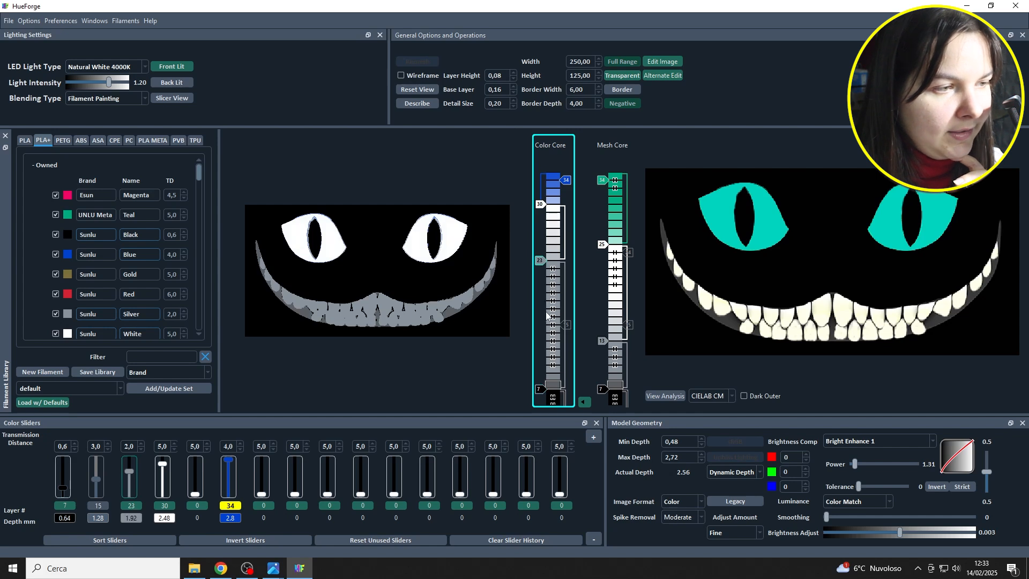
{"action": "left_click_drag", "start_coordinate": [539, 205], "coordinate": [541, 244]}
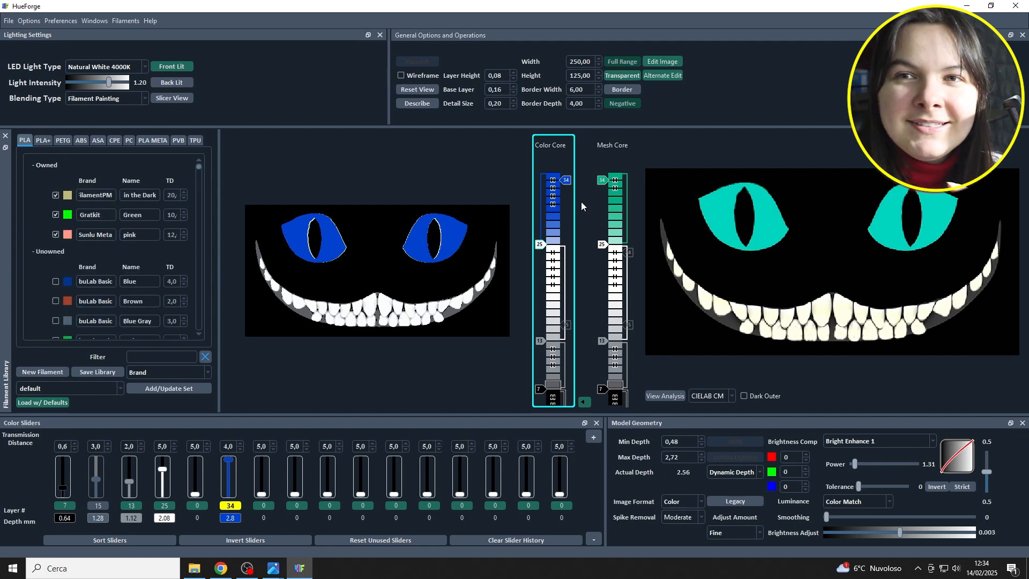
Lower the Color Core's blue to layer 31 and add the FilamentPM glow-in-the-dark PLA on layer 34.
{"action": "left_click_drag", "start_coordinate": [568, 180], "coordinate": [567, 185]}
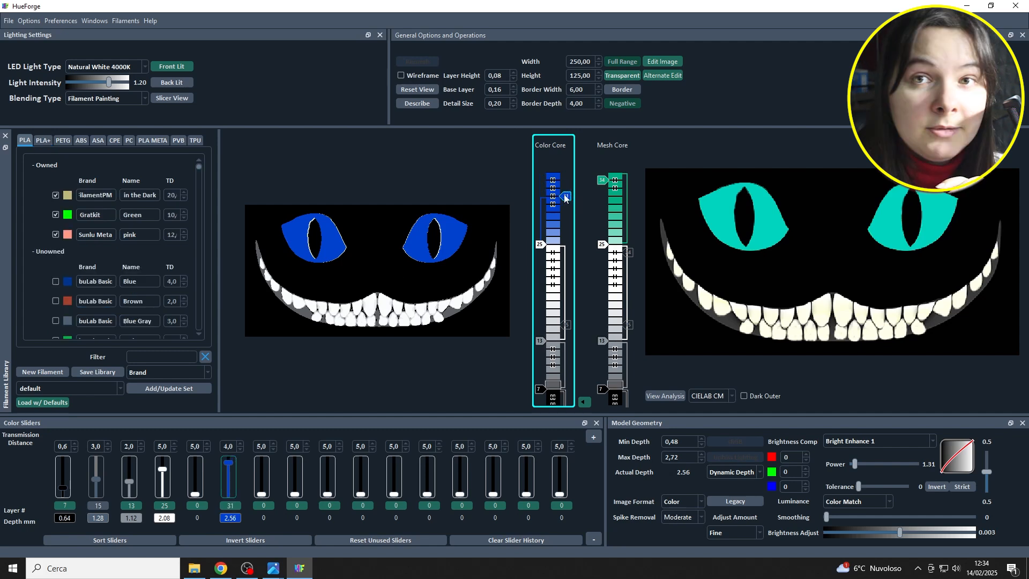
{"action": "mouse_move", "coordinate": [68, 195]}
{"action": "left_mouse_down"}
{"action": "mouse_move", "coordinate": [555, 183]}
{"action": "mouse_move", "coordinate": [545, 169]}
{"action": "left_mouse_up"}
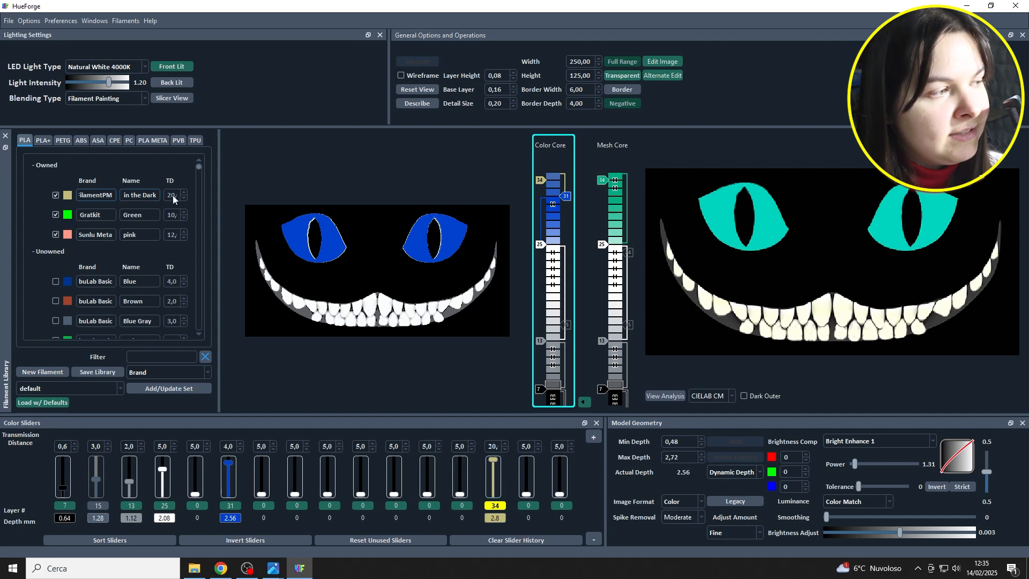
Start a new filament for the library with the pale yellow-green color #e0e9b3.
{"action": "left_click", "coordinate": [42, 372]}
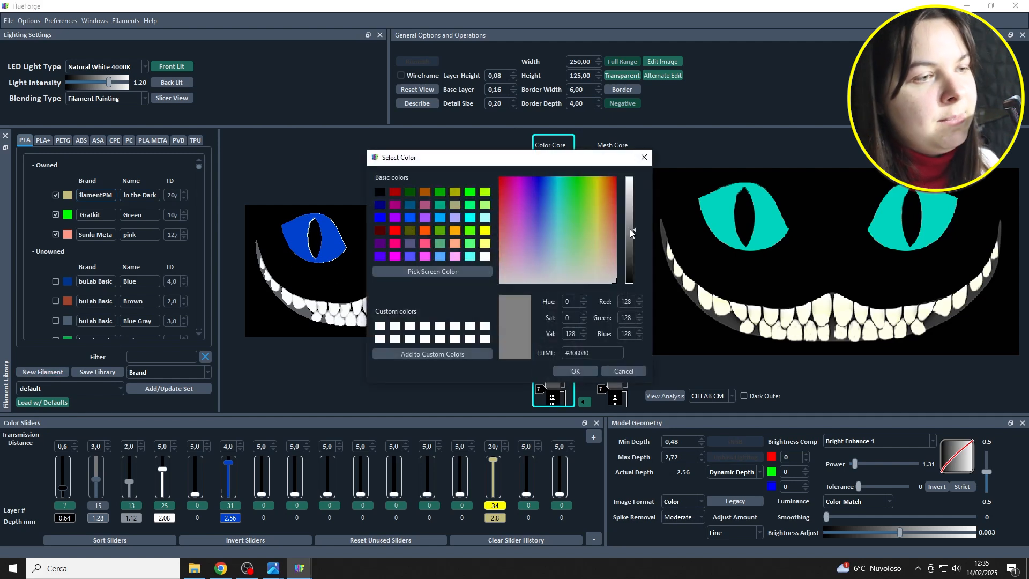
{"action": "left_click_drag", "start_coordinate": [635, 234], "coordinate": [593, 259]}
{"action": "left_click", "coordinate": [636, 189]}
{"action": "left_click_drag", "start_coordinate": [636, 189], "coordinate": [636, 186]}
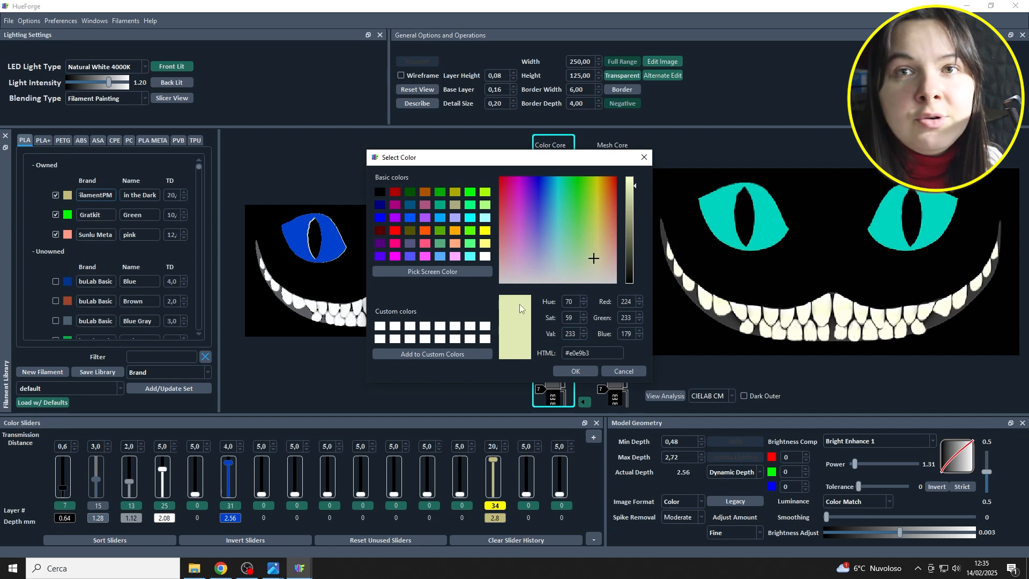
{"action": "left_click", "coordinate": [576, 371]}
Set the new PLA filament's brand to FilamentPM.
{"action": "left_click_drag", "start_coordinate": [517, 283], "coordinate": [457, 281]}
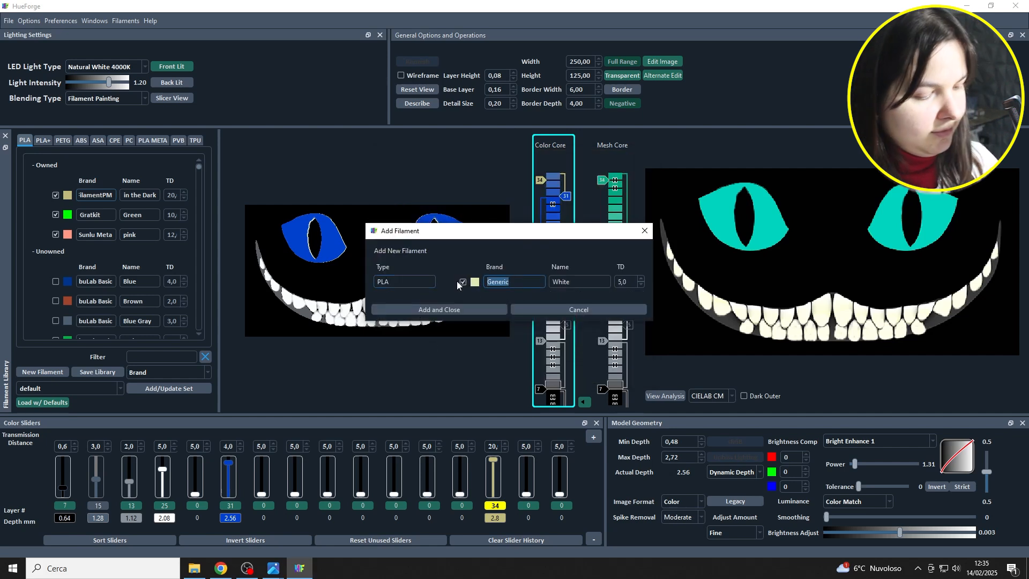
{"action": "type", "text": "Fls"}
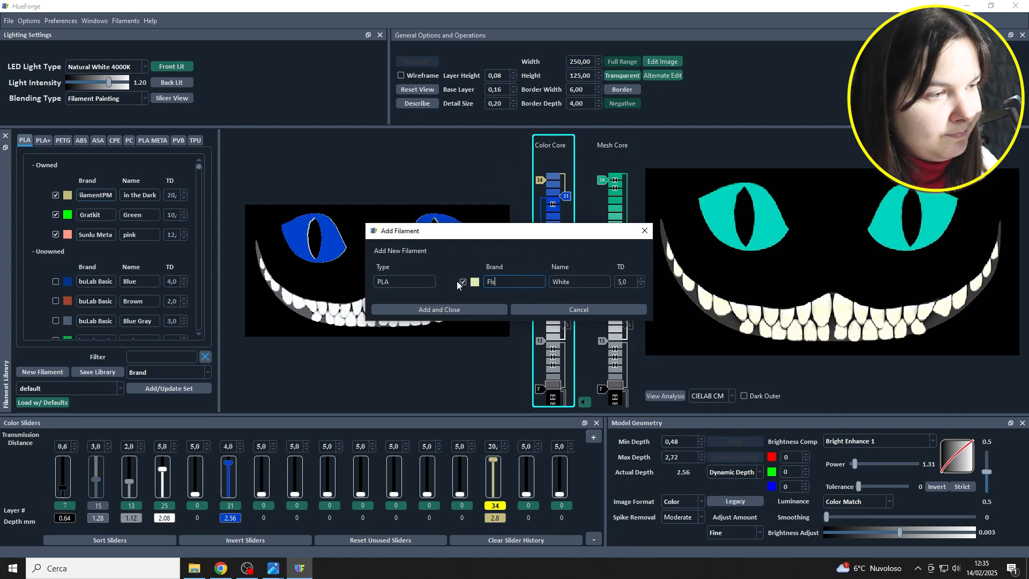
{"action": "key", "text": "BackSpace"}
{"action": "type", "text": "ilma"}
{"action": "key", "text": "BackSpace"}
{"action": "key", "text": "BackSpace"}
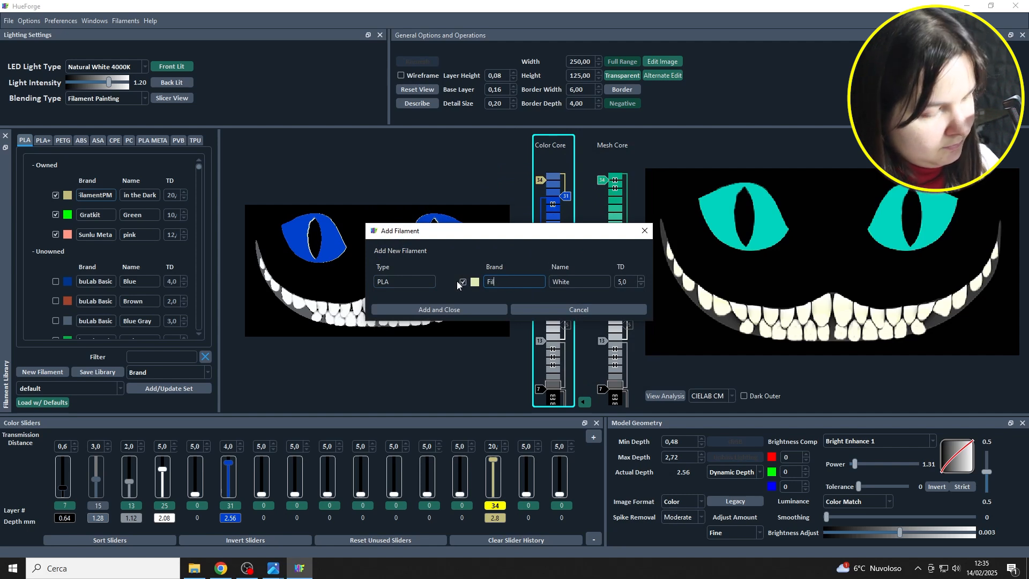
{"action": "type", "text": "amentPM"}
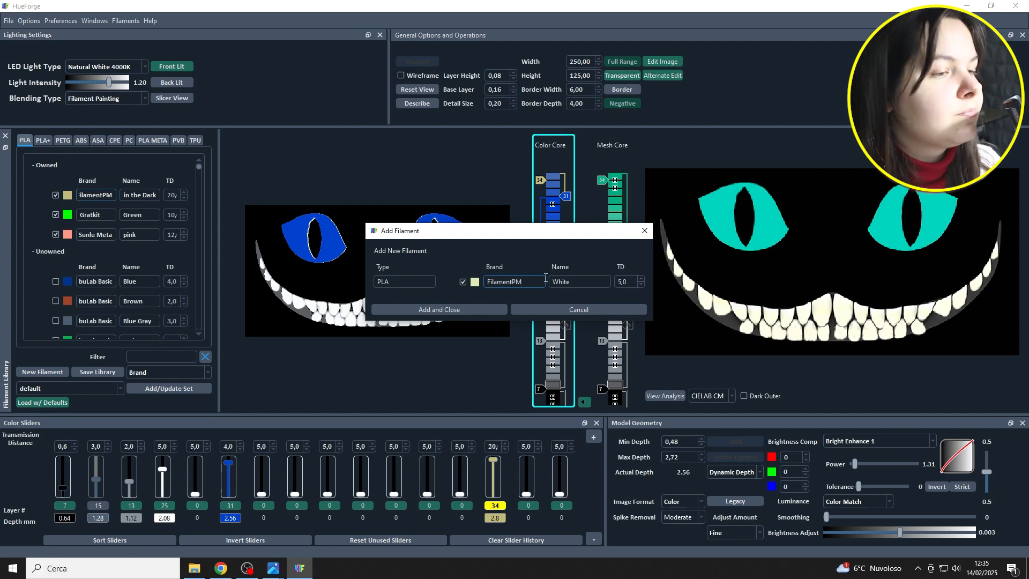
Name the new filament GlowJet with a transmission distance of 20 and add it to the library.
{"action": "key", "text": "Tab"}
{"action": "type", "text": "G"}
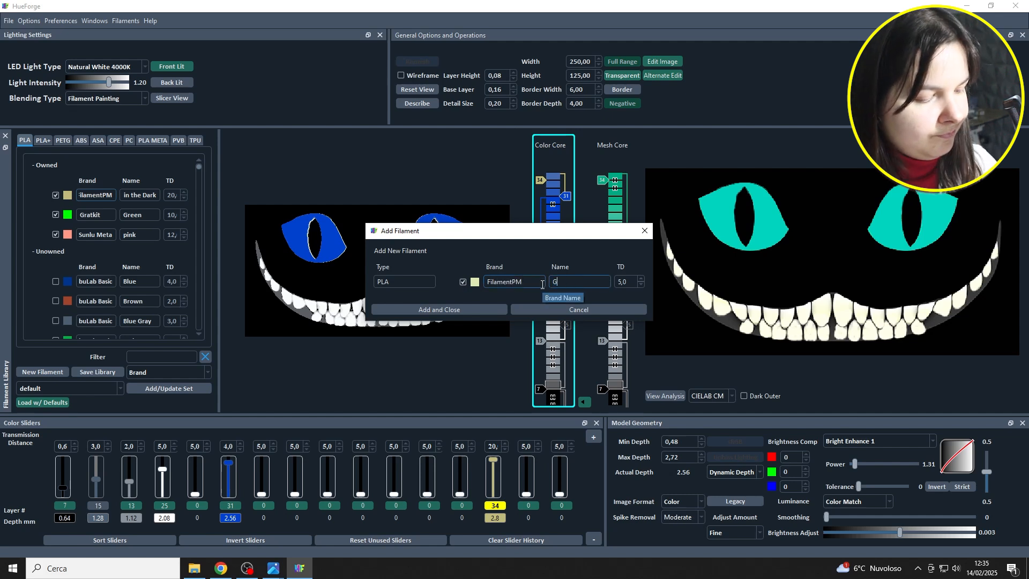
{"action": "type", "text": "lowJet"}
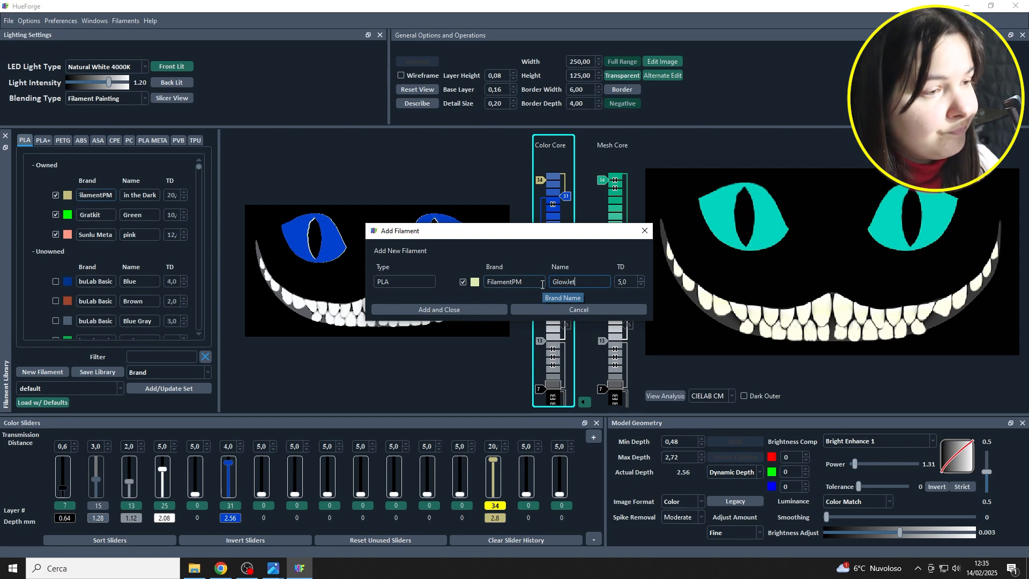
{"action": "key", "text": "Tab"}
{"action": "type", "text": "20"}
{"action": "left_click", "coordinate": [601, 283]}
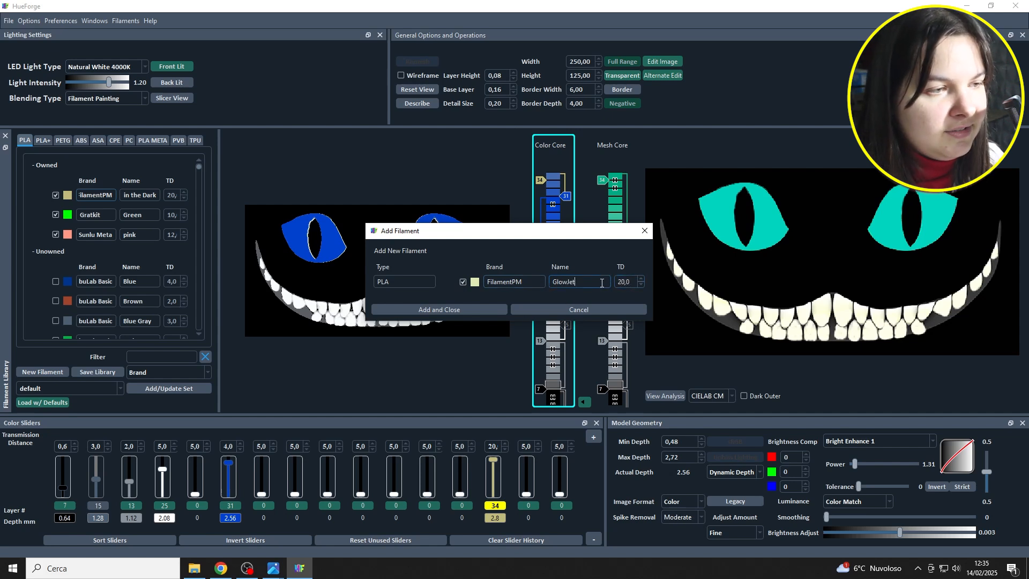
{"action": "left_click", "coordinate": [443, 310]}
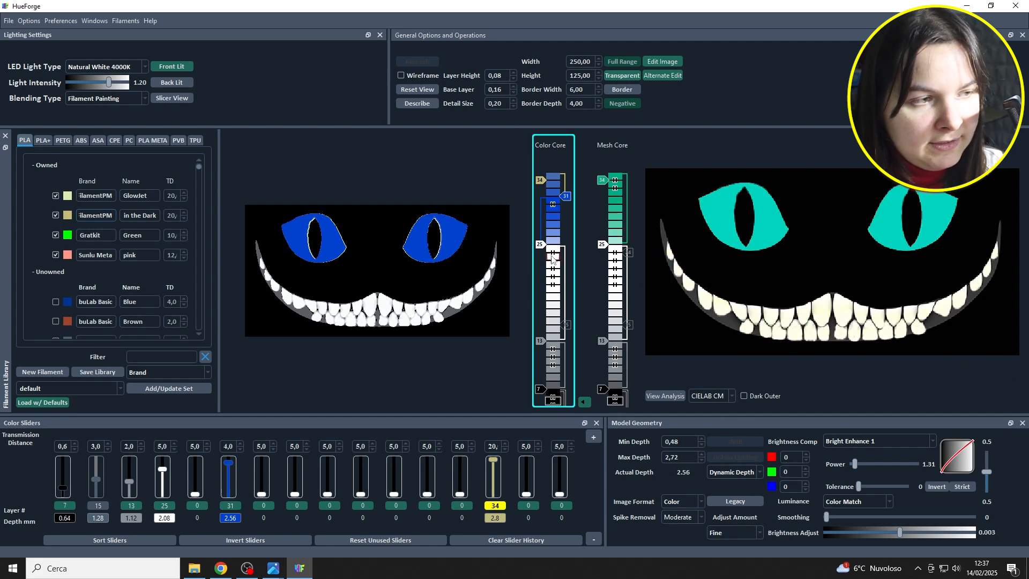
Lower the Color Core's white to layer 22 and place the GlowJet filament on layer 25.
{"action": "left_click_drag", "start_coordinate": [542, 250], "coordinate": [544, 269]}
{"action": "left_click_drag", "start_coordinate": [67, 196], "coordinate": [541, 249]}
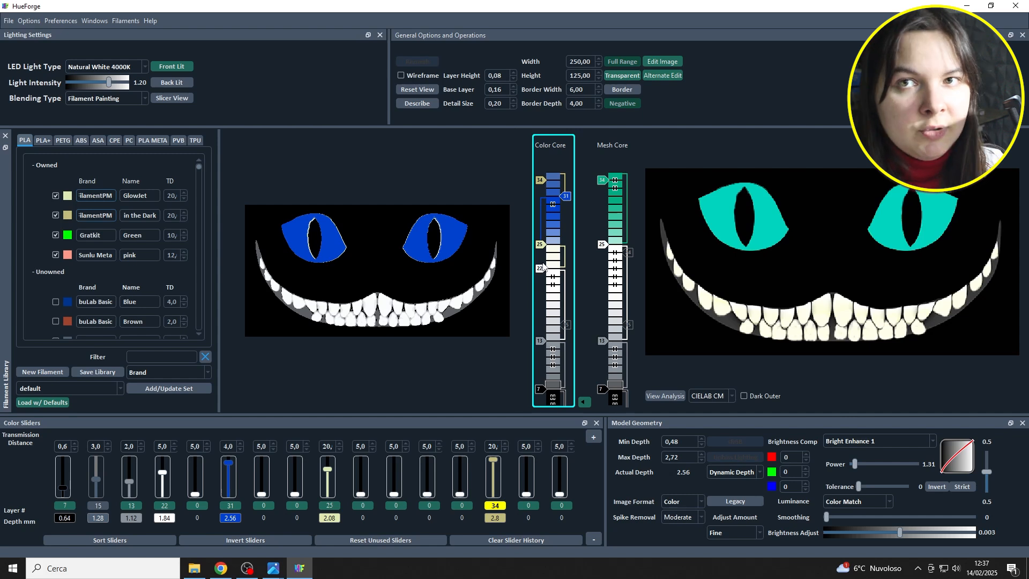
Compare the eyes and teeth in stregatto D.png and stregatto D - MOD.png in the photo viewer, and return to HueForge.
{"action": "mouse_move", "coordinate": [271, 571]}
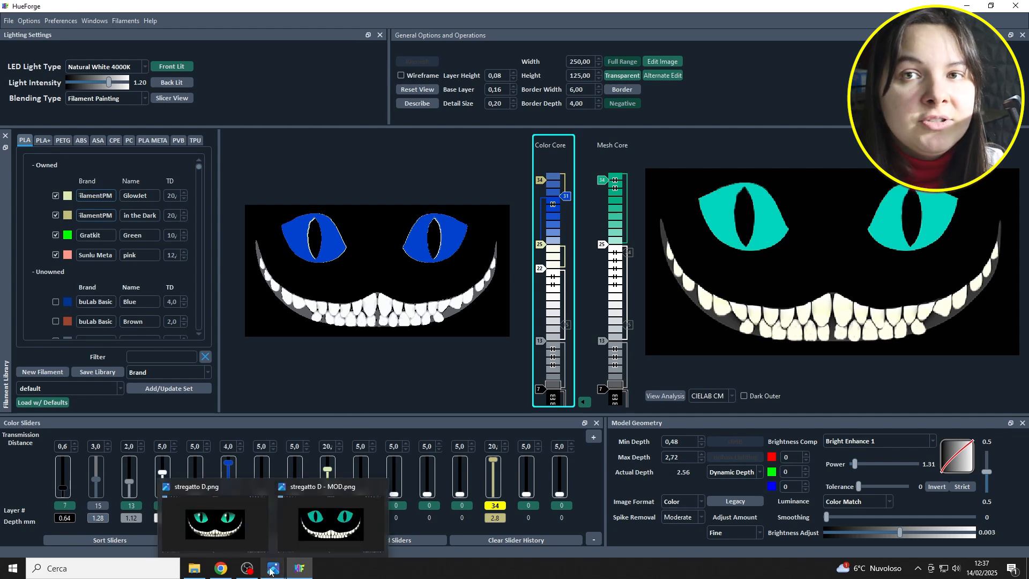
{"action": "left_click", "coordinate": [243, 525]}
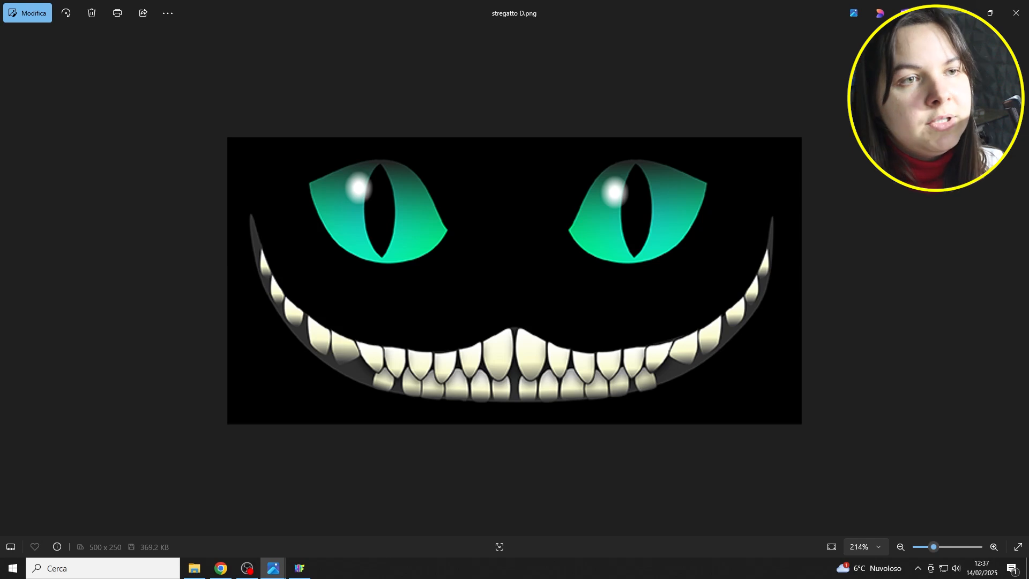
{"action": "left_click", "coordinate": [965, 13]}
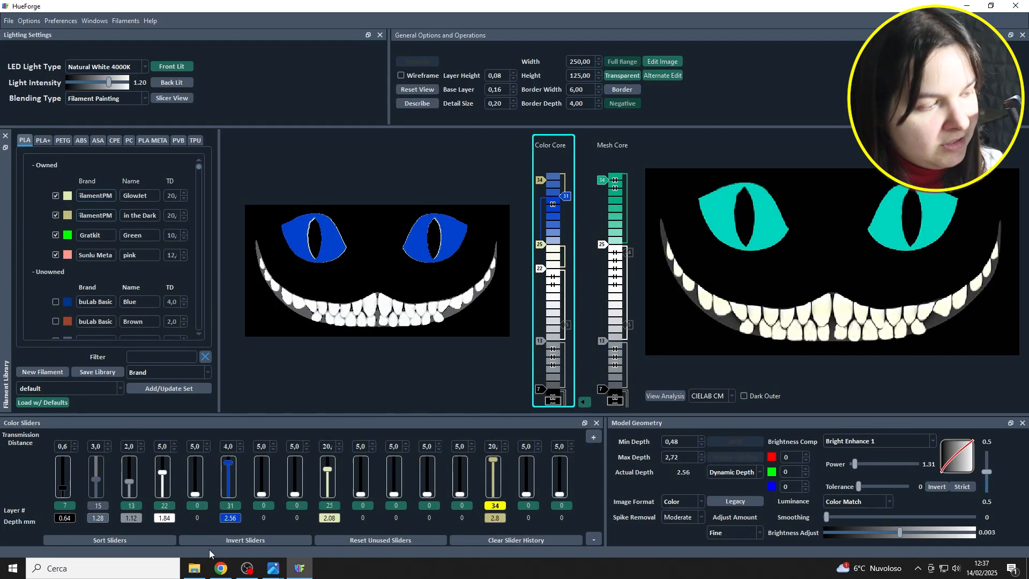
{"action": "mouse_move", "coordinate": [274, 568]}
{"action": "left_click", "coordinate": [322, 509]}
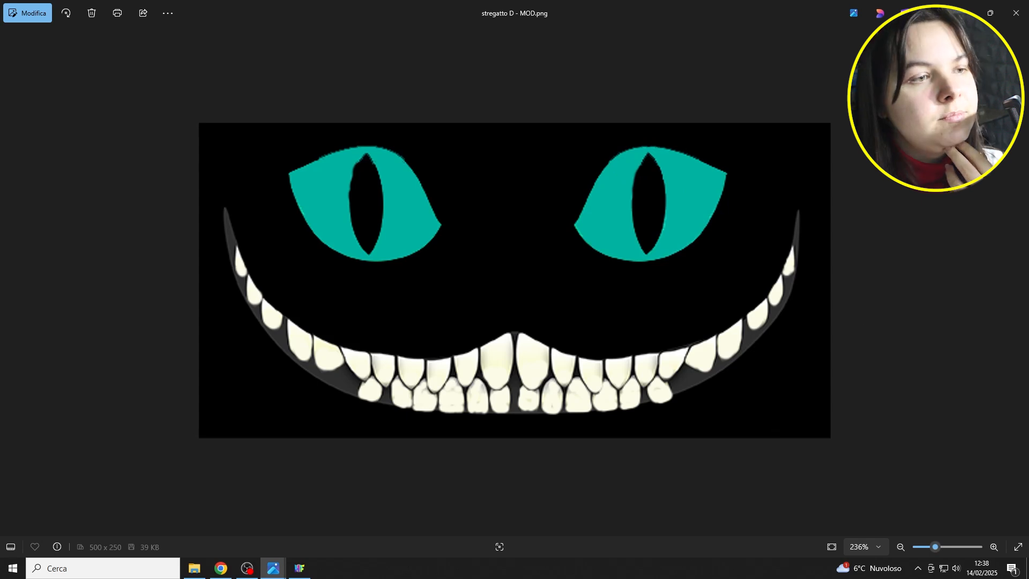
{"action": "left_click", "coordinate": [965, 13]}
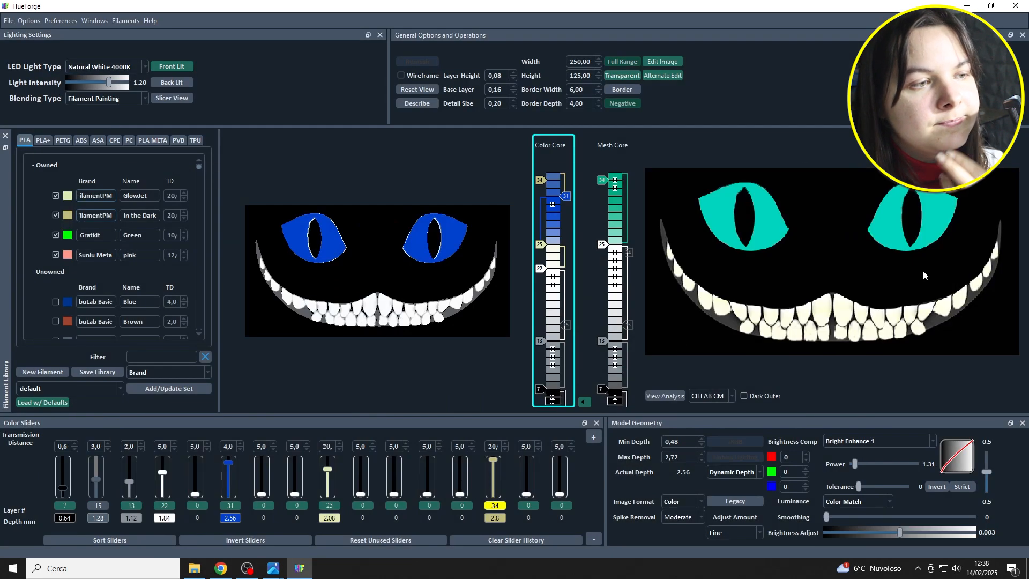